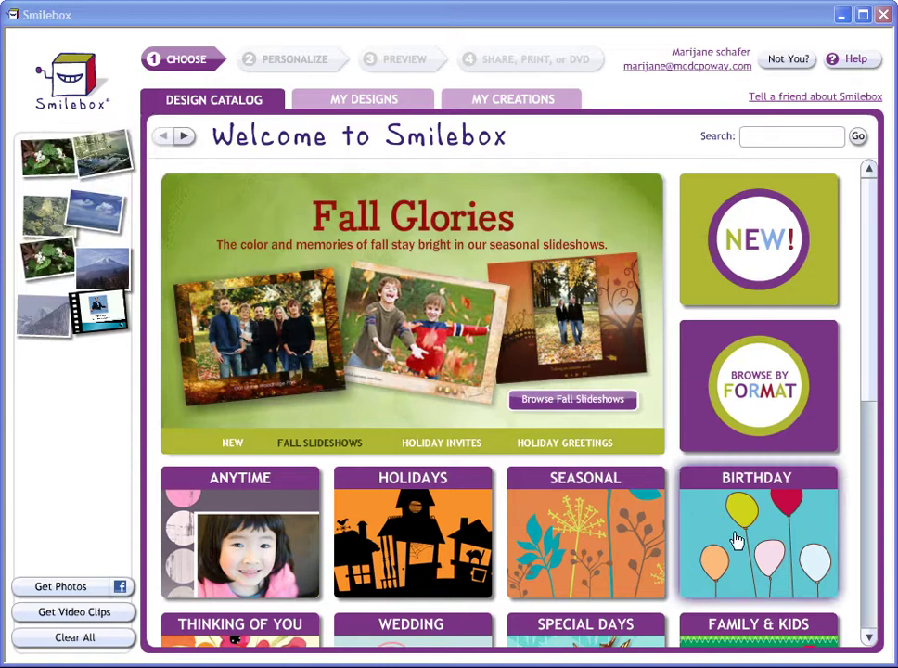
# Step: Open the Tranquility design from Anytime > Slideshows and start personalizing it
pyautogui.moveTo(867, 377); pyautogui.dragTo(861, 334)
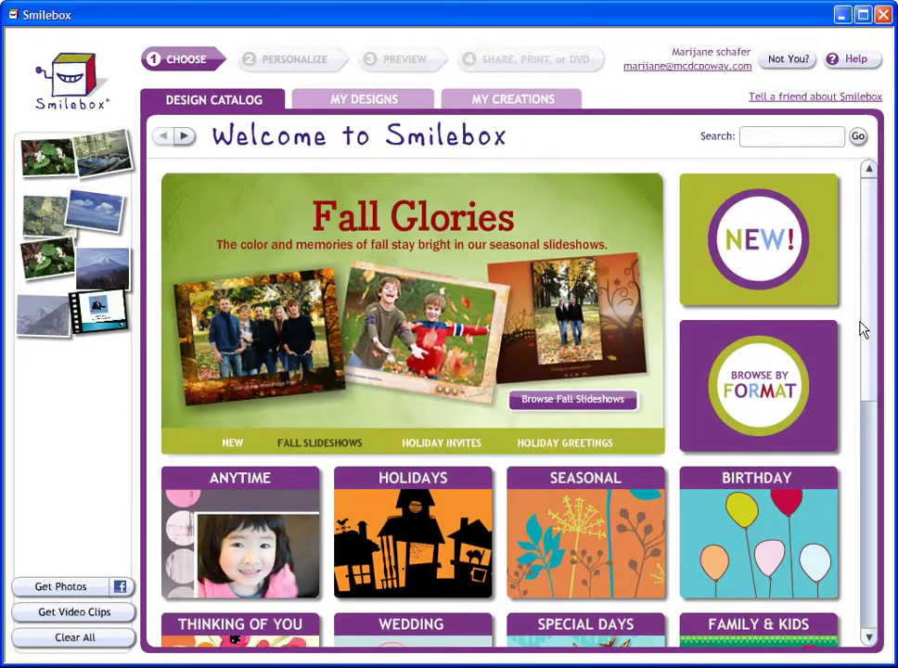
pyautogui.click(234, 506)
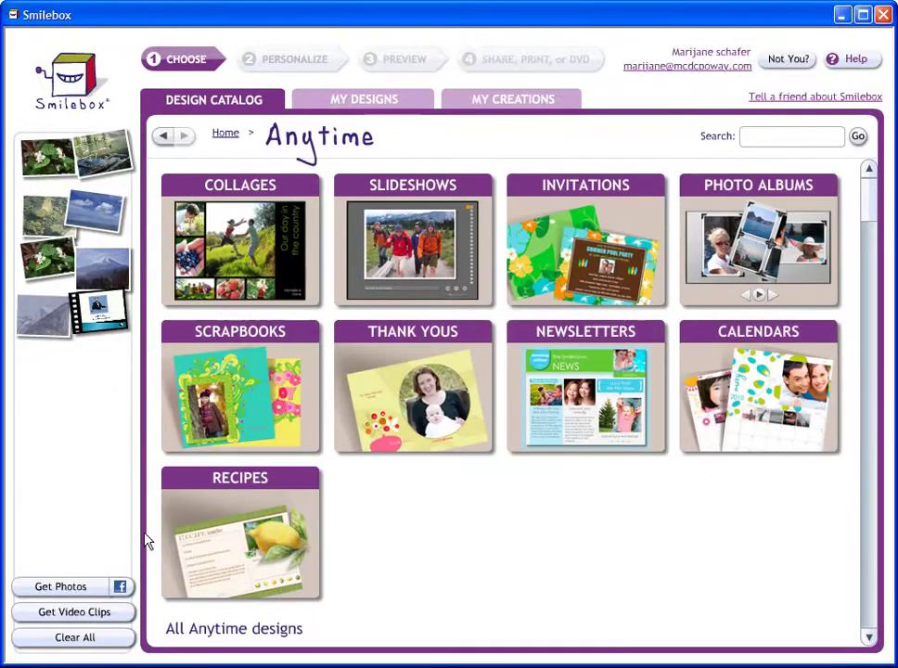
pyautogui.click(411, 290)
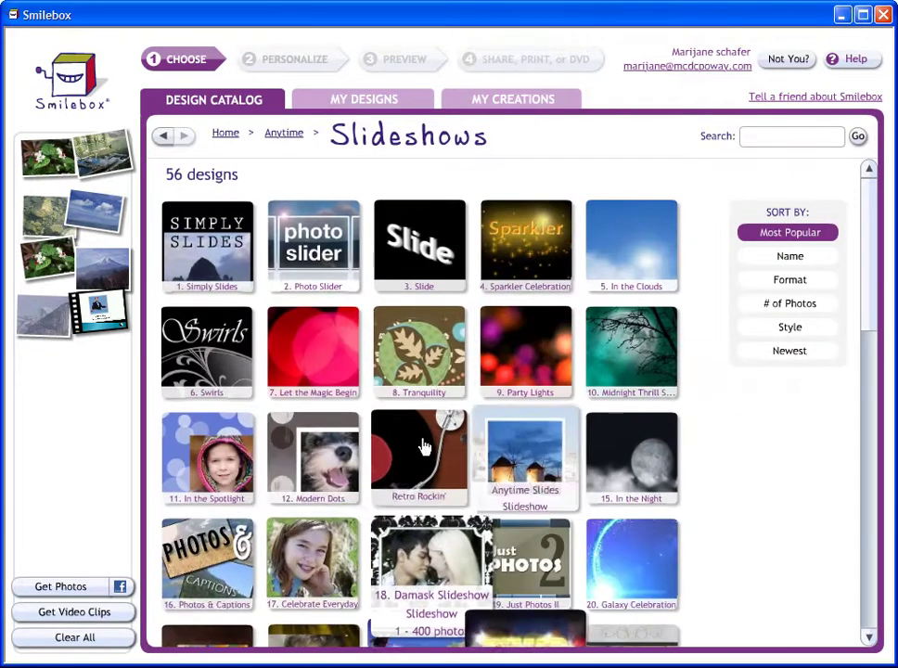
pyautogui.click(404, 343)
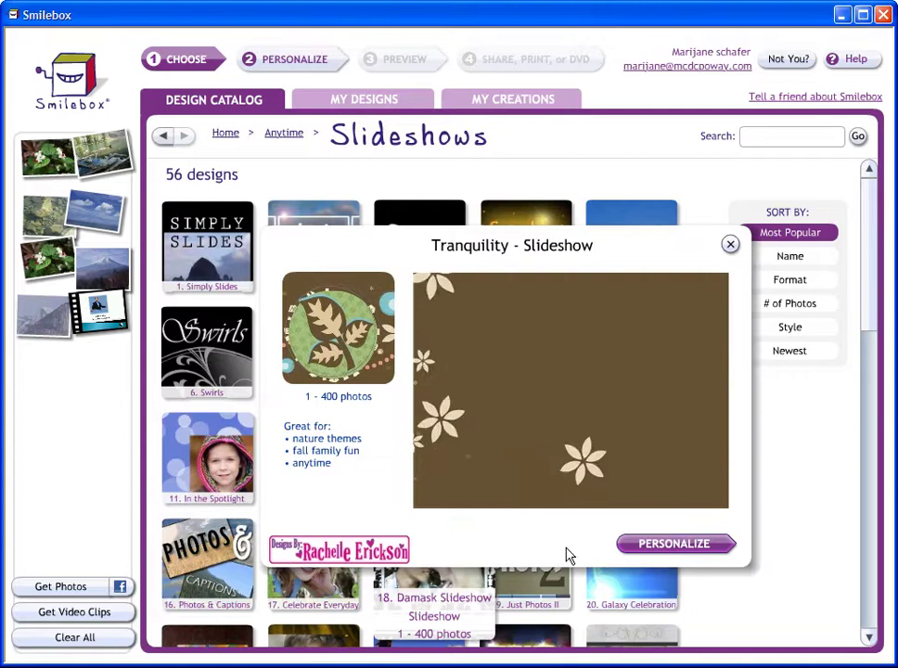
pyautogui.click(661, 549)
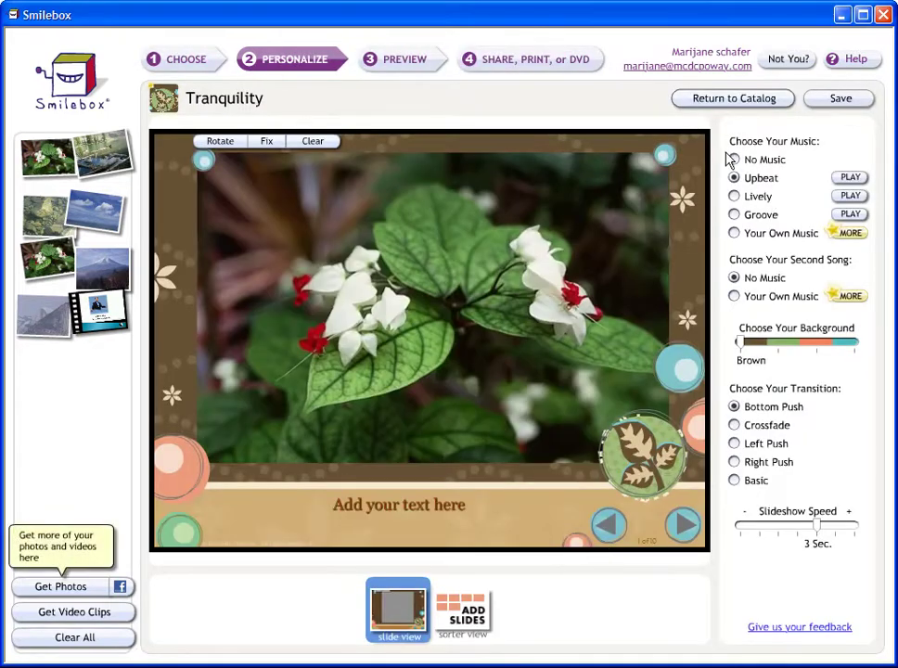
# Step: Choose Lively music and caption the first slide 'Here are my favorite screensavers.'
pyautogui.click(757, 198)
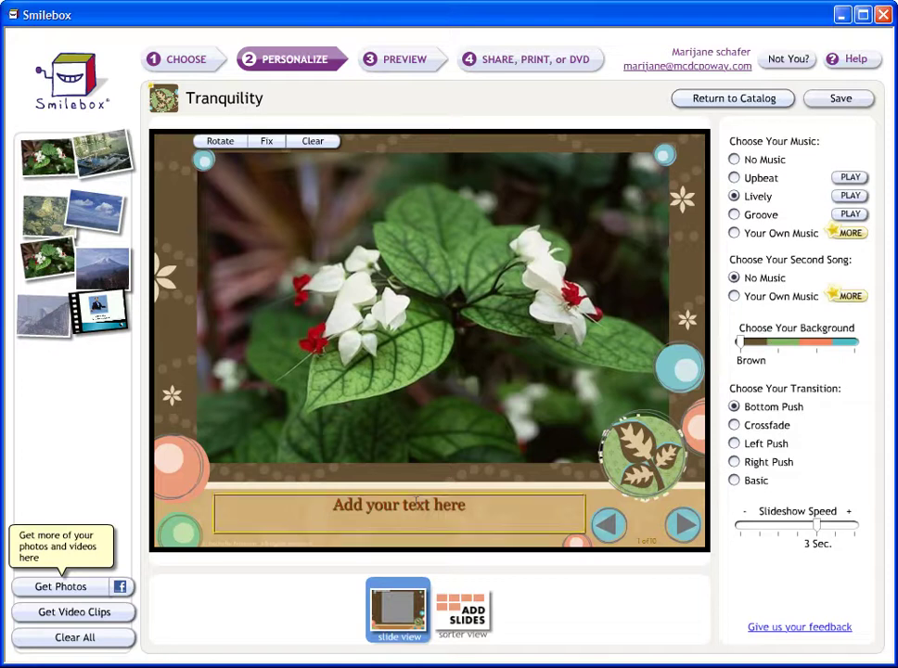
pyautogui.click(461, 506)
pyautogui.write('Here is m')
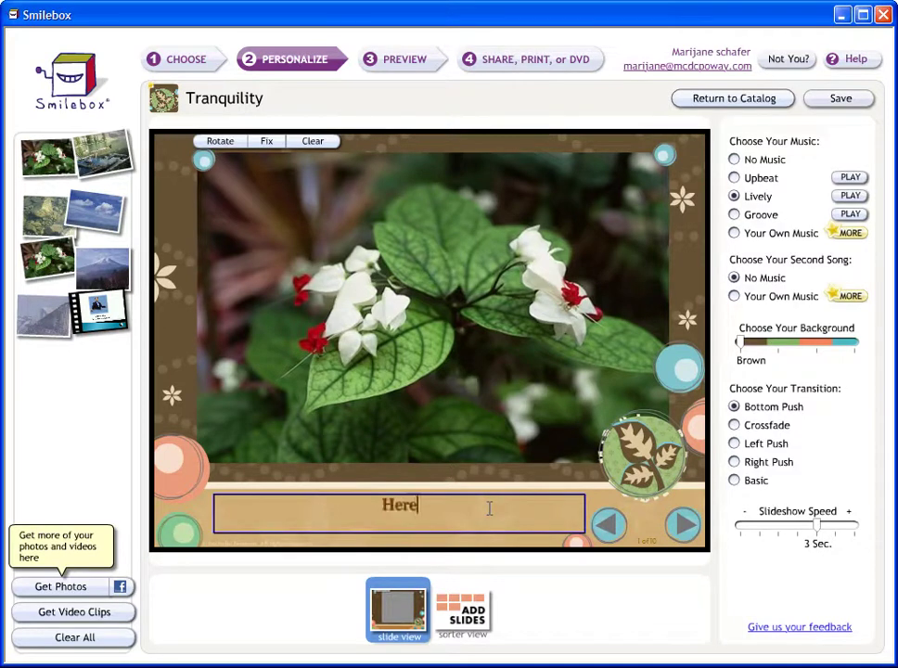
pyautogui.press('BackSpace')
pyautogui.press('BackSpace')
pyautogui.press('BackSpace')
pyautogui.press('BackSpace')
pyautogui.write('are my favorite')
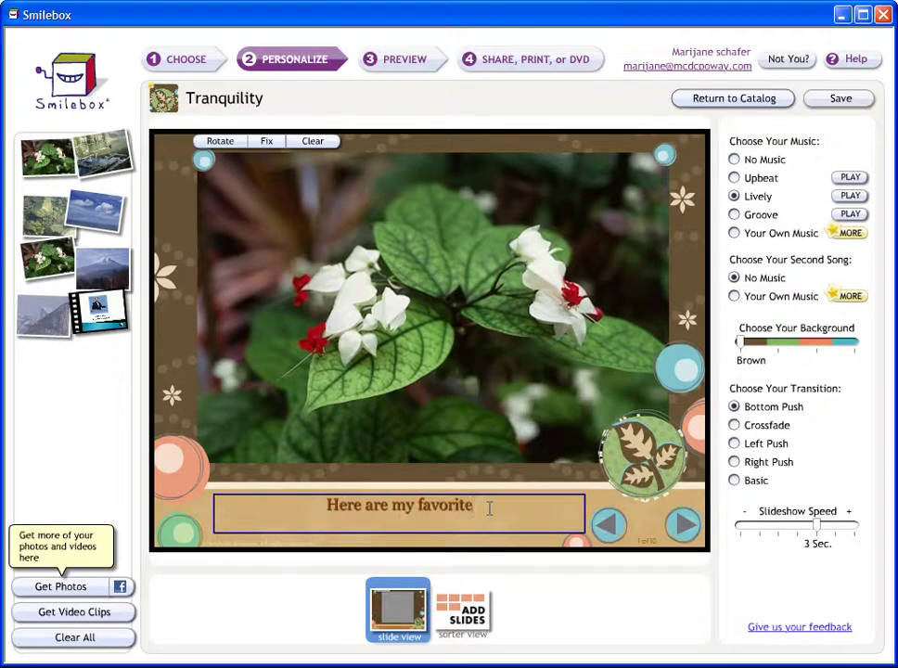
pyautogui.write(' screen')
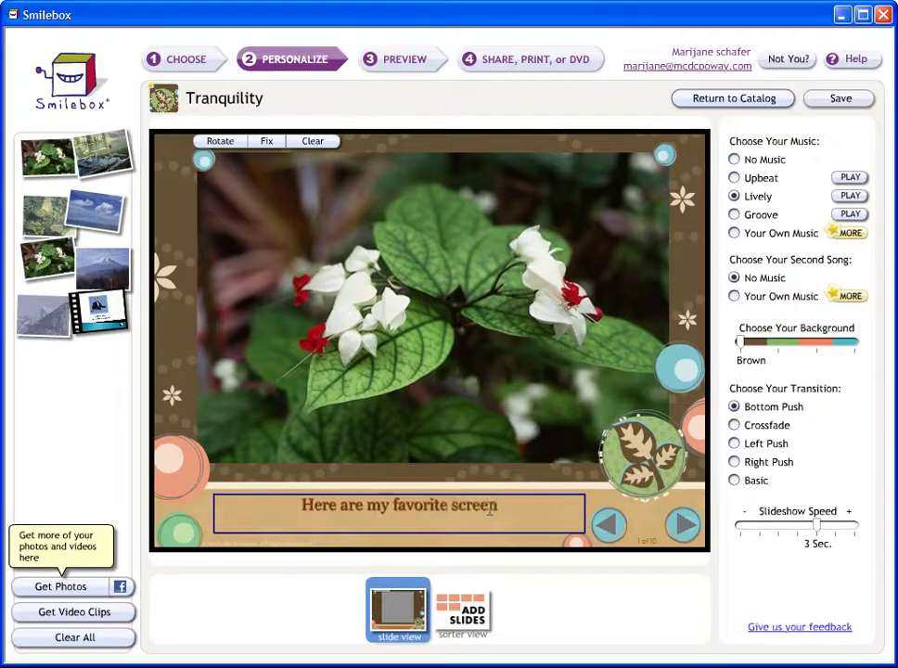
pyautogui.write('savers.')
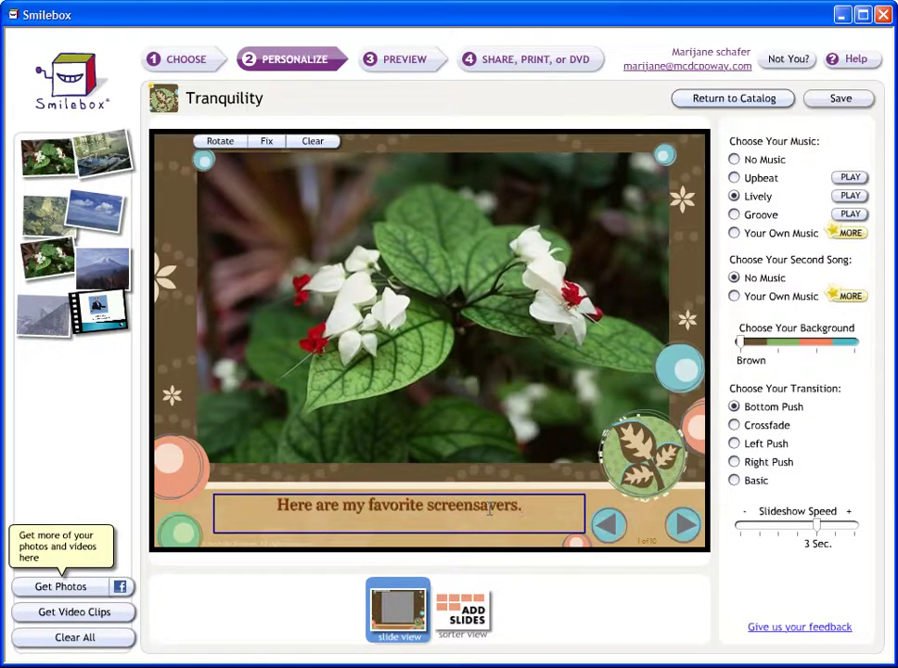
pyautogui.click(65, 592)
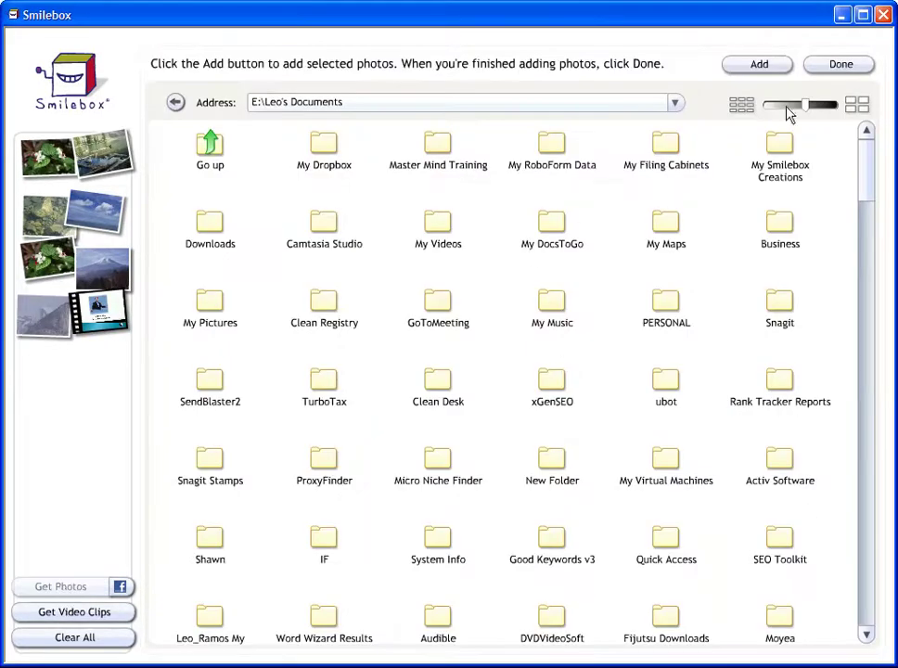
pyautogui.click(175, 102)
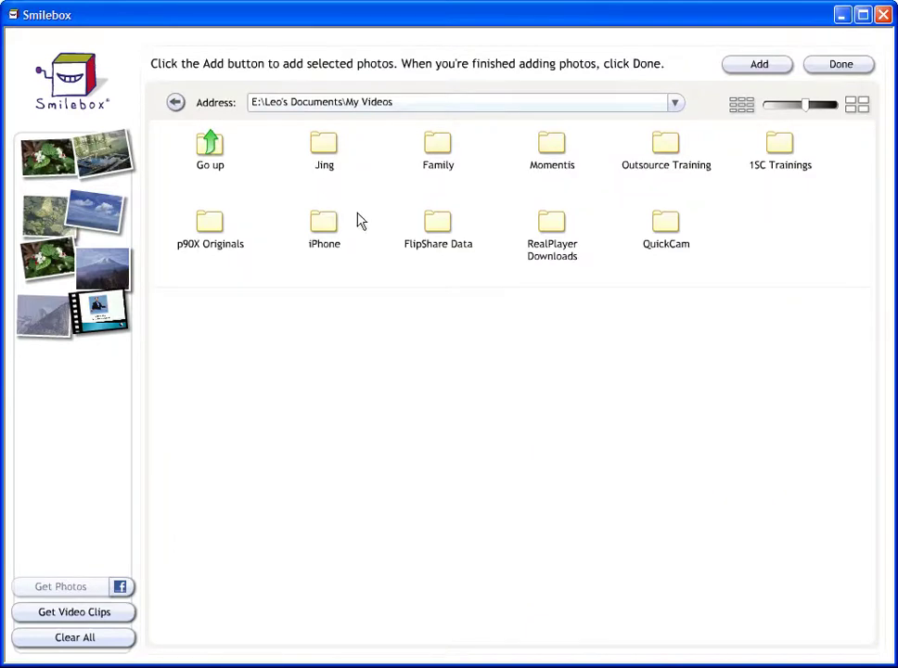
pyautogui.click(844, 65)
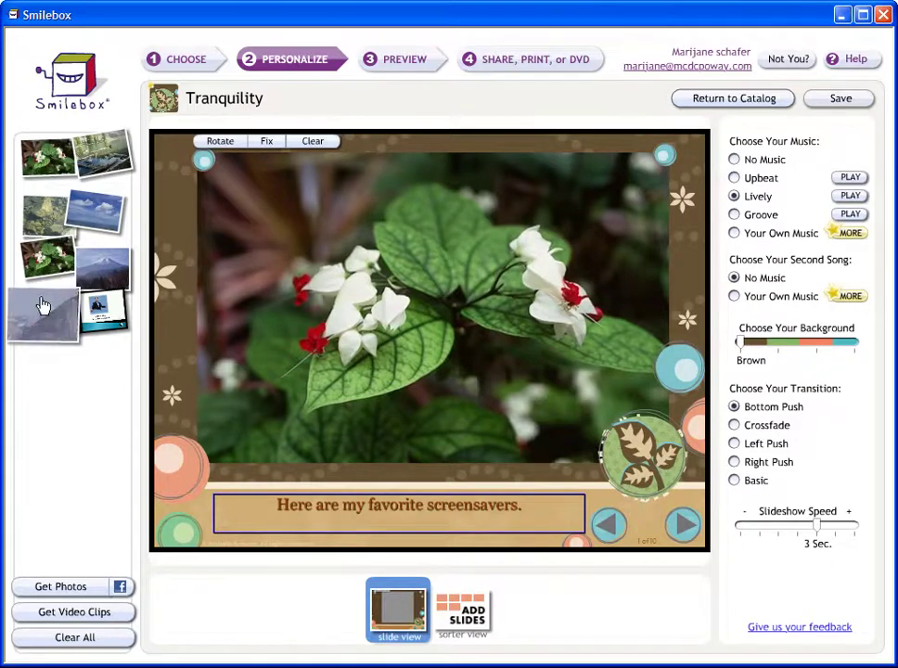
# Step: Delete the hazy mountain slide and both empty slides, and move the video slide to third position
pyautogui.click(459, 624)
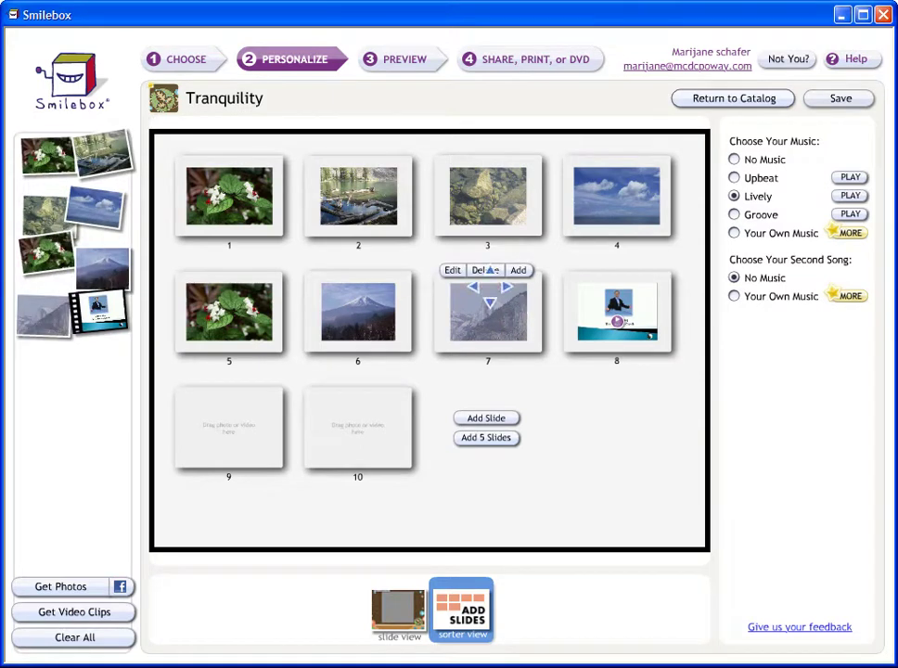
pyautogui.click(485, 269)
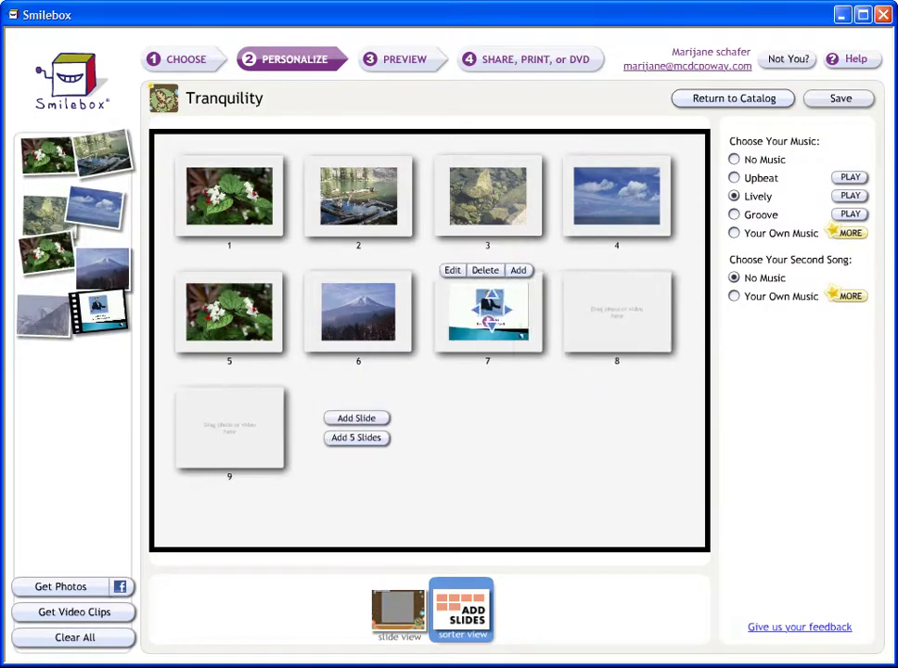
pyautogui.moveTo(487, 301); pyautogui.dragTo(482, 199)
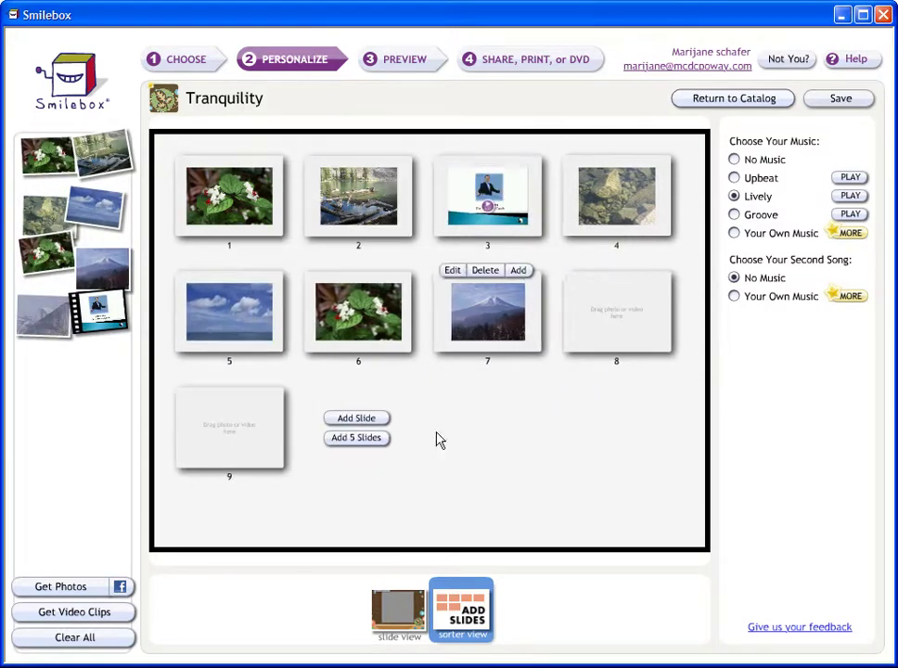
pyautogui.click(614, 270)
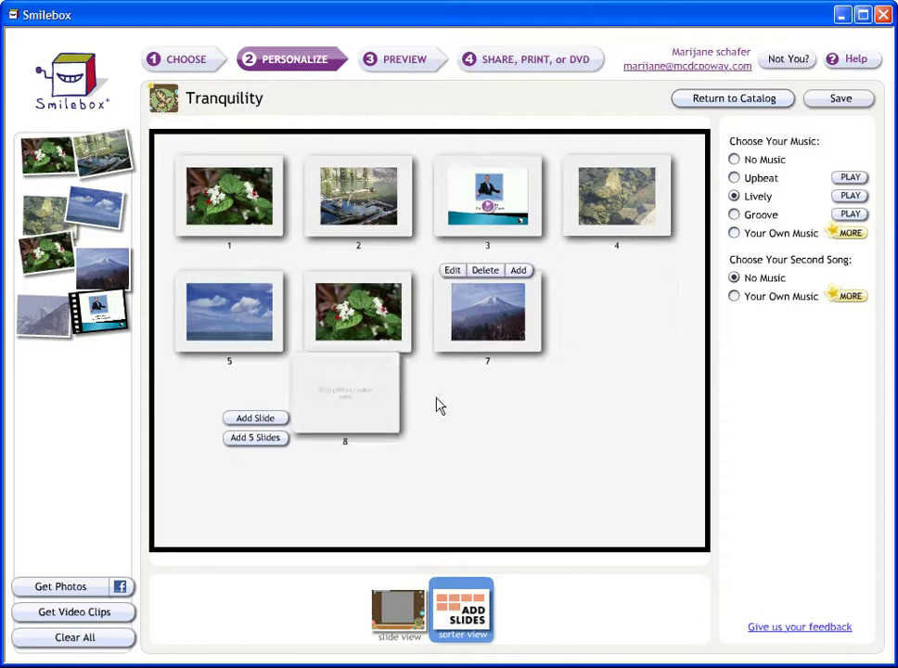
pyautogui.click(617, 270)
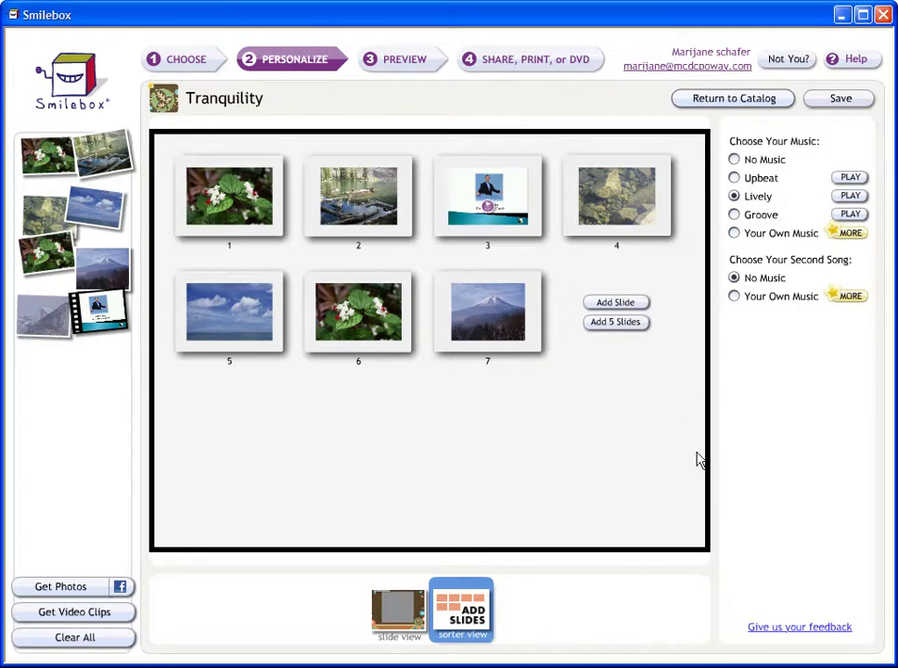
# Step: Save the slideshow as Tranquility and advance to the Share, Print, or DVD step
pyautogui.click(837, 100)
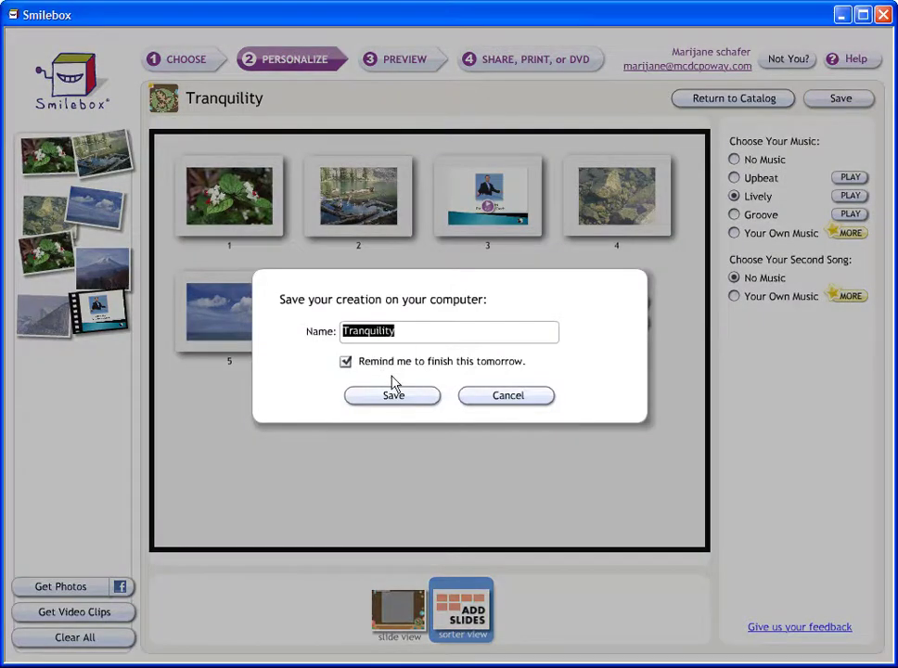
pyautogui.click(397, 404)
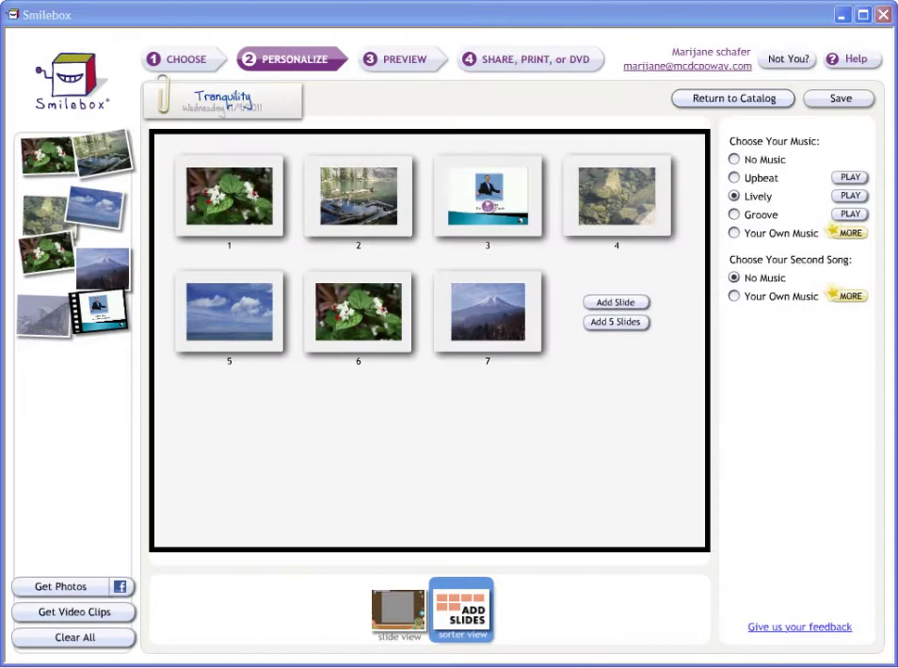
pyautogui.click(389, 63)
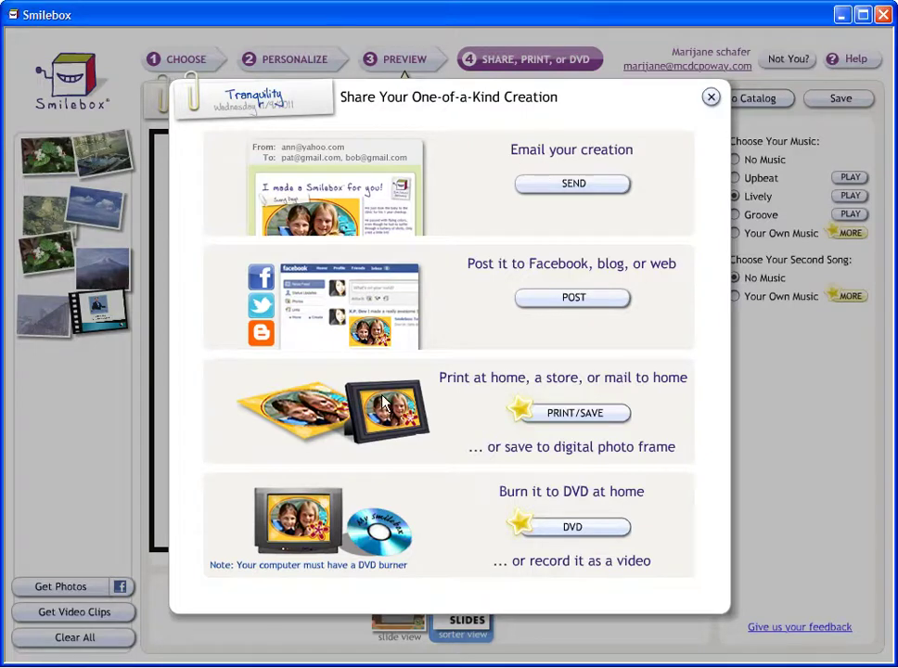
# Step: Upload the slideshow for posting and bring up its WordPress embed code
pyautogui.click(561, 308)
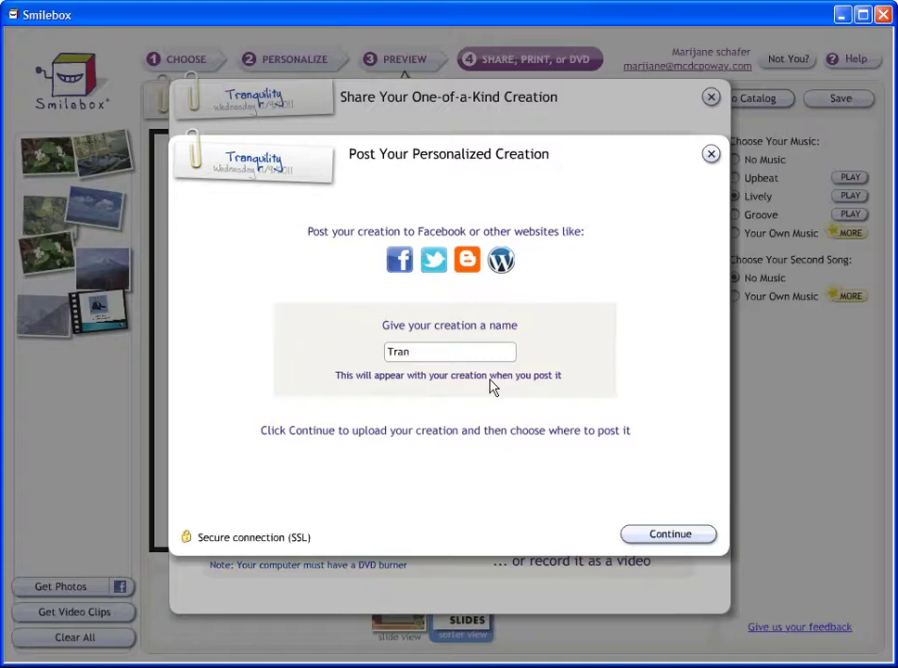
pyautogui.click(652, 533)
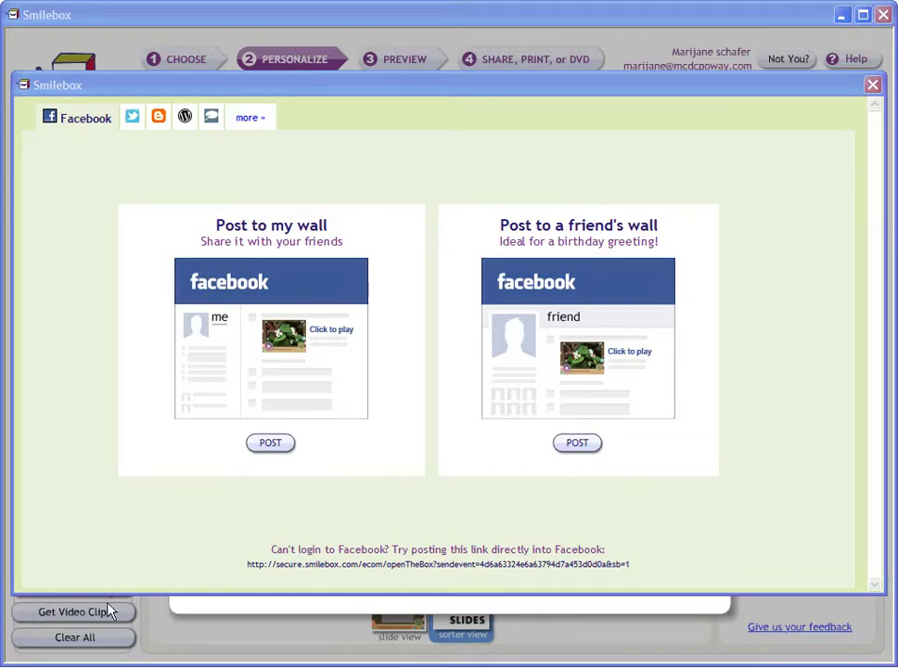
pyautogui.click(184, 117)
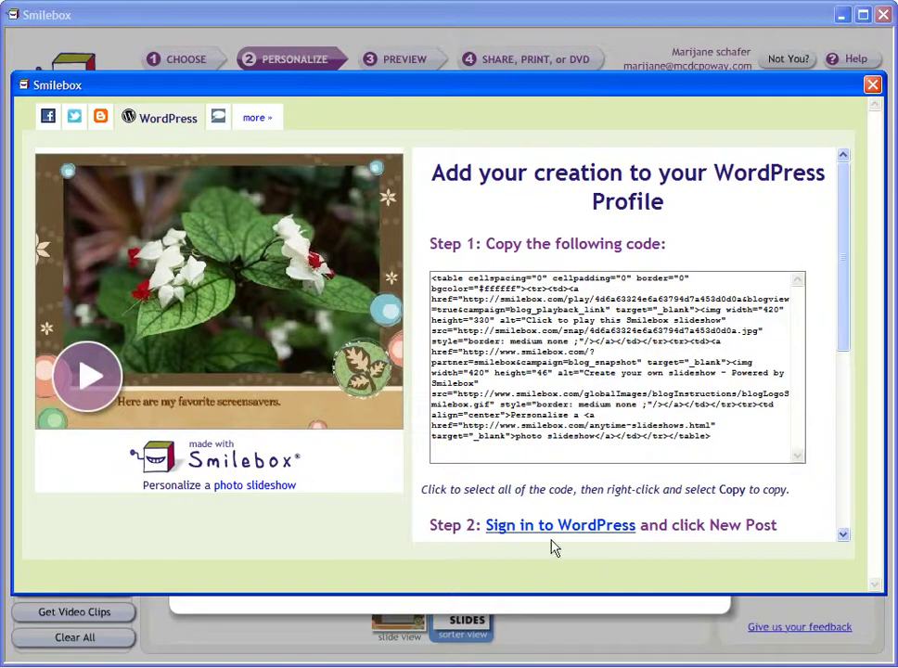
# Step: Copy the whole WordPress embed code and switch to the WordPress post editor
pyautogui.click(702, 441)
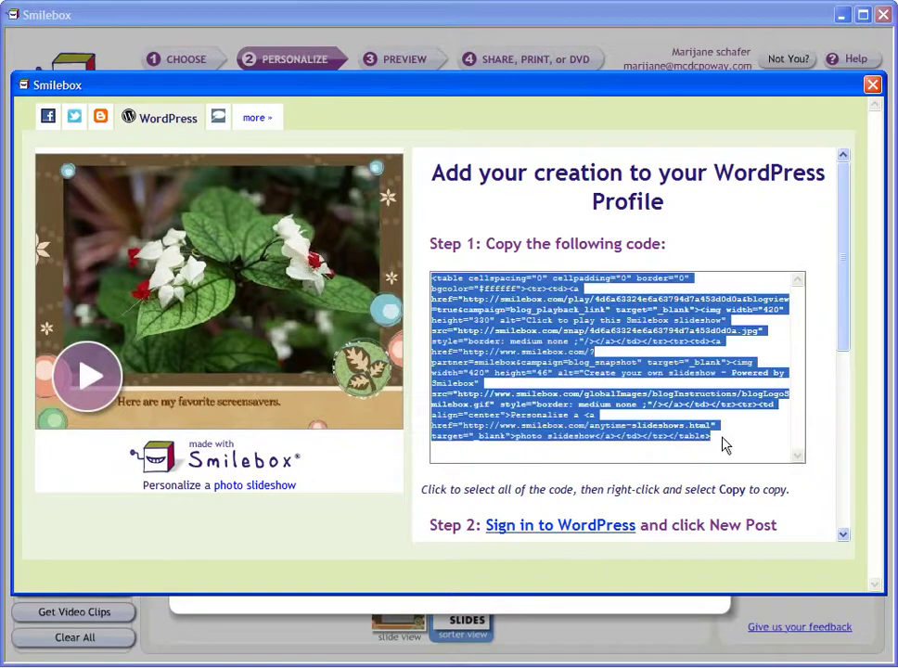
pyautogui.rightClick(584, 376)
pyautogui.click(615, 422)
pyautogui.hotkey('alt', 'Tab')
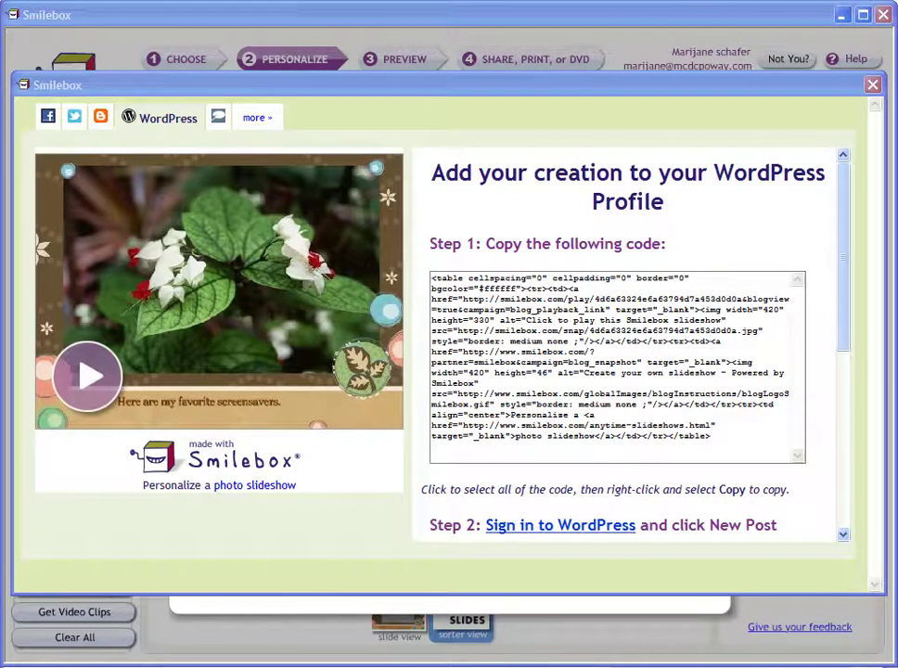
pyautogui.hotkey('alt', 'Tab')
# Step: Paste the embed code into the post's HTML below the intro sentence and publish the post
pyautogui.scroll(-2, 478, 612)
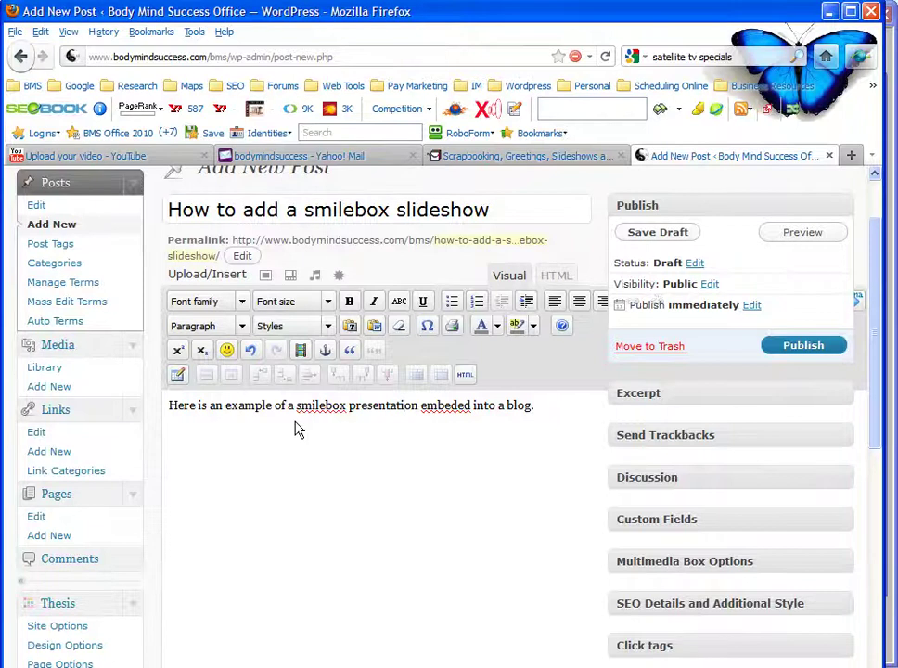
pyautogui.scroll(-2, 299, 464)
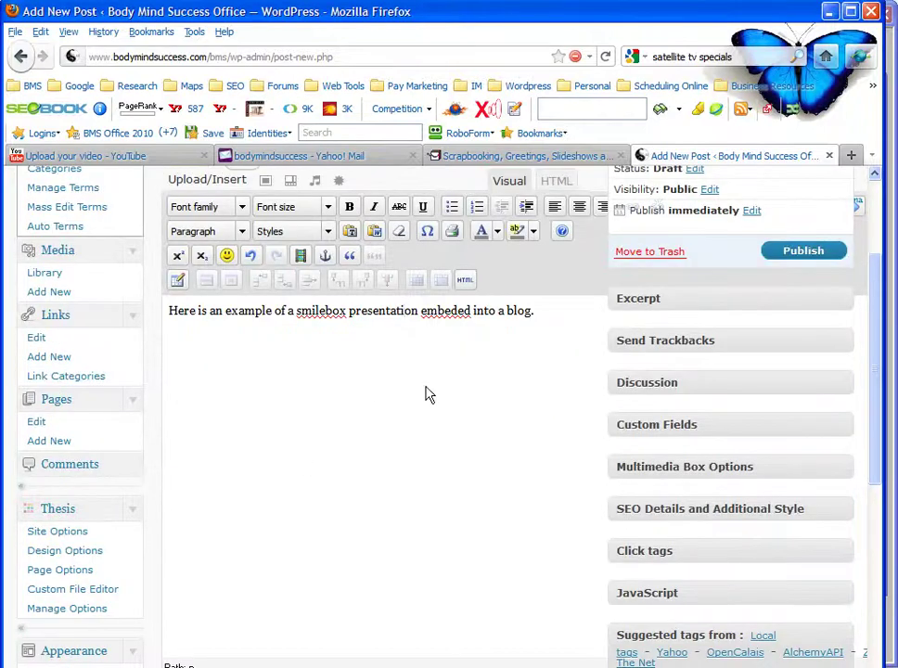
pyautogui.scroll(2, 393, 414)
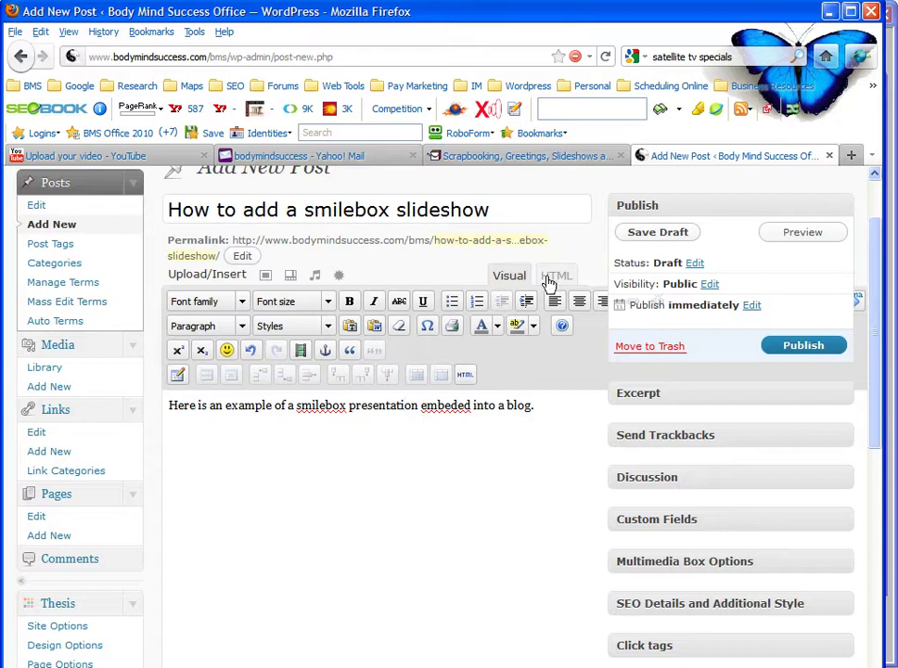
pyautogui.click(551, 411)
pyautogui.click(556, 276)
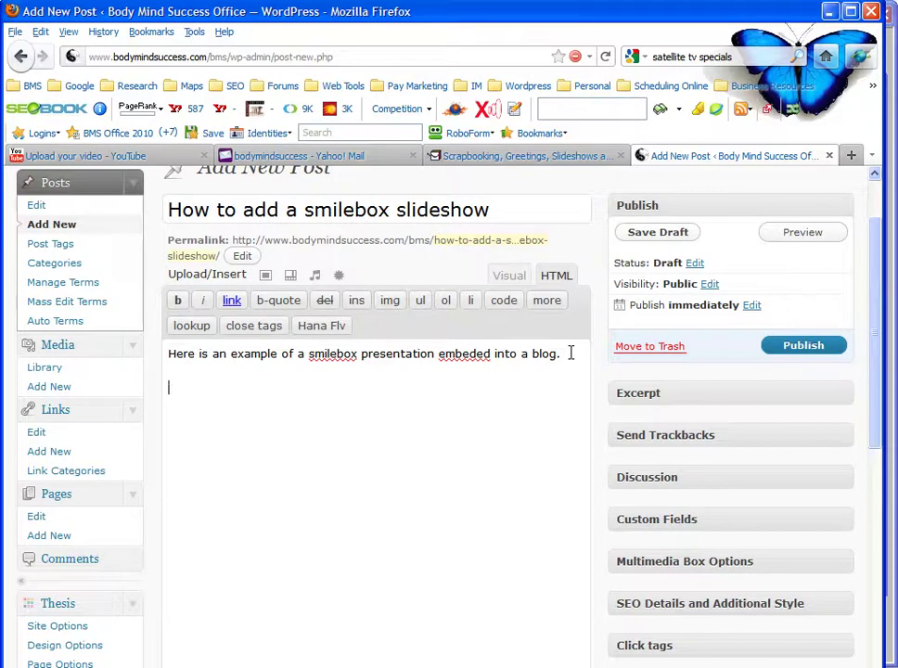
pyautogui.rightClick(176, 393)
pyautogui.click(220, 460)
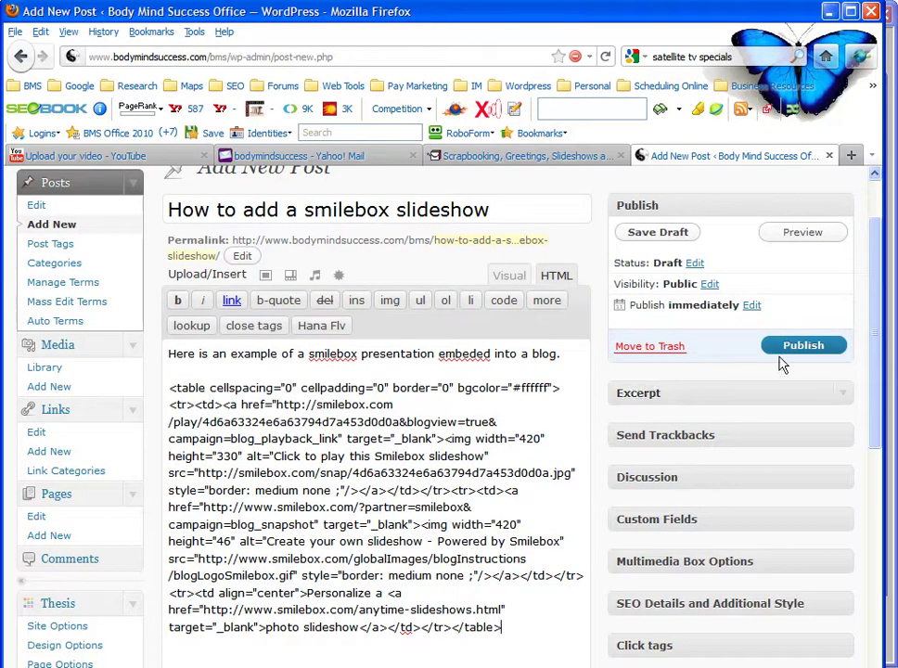
pyautogui.click(795, 348)
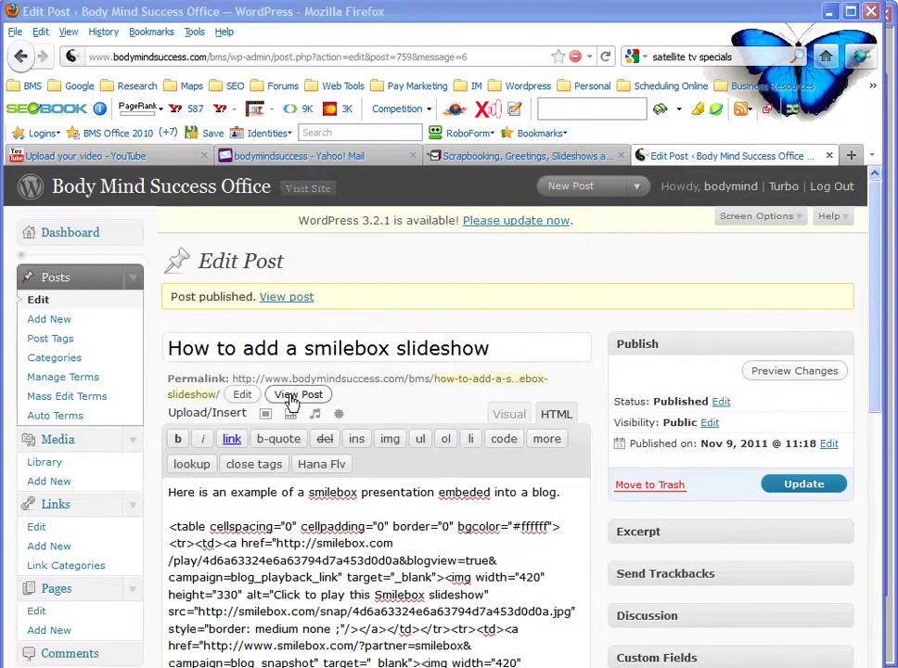
# Step: View the live post, play the embedded Tranquility slideshow, then close the playback tab
pyautogui.click(291, 396)
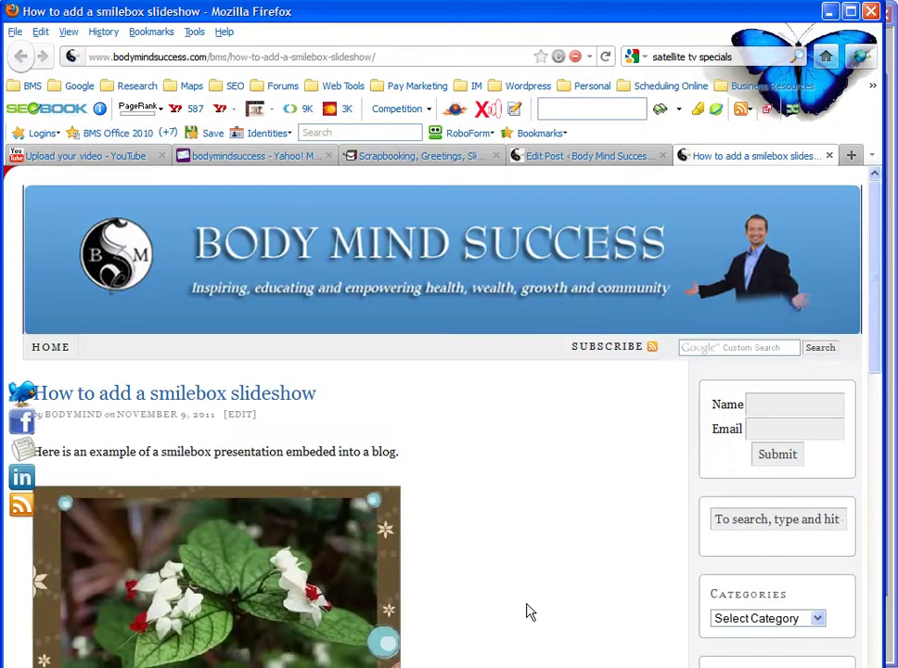
pyautogui.scroll(-3, 529, 609)
pyautogui.scroll(-2, 530, 609)
pyautogui.scroll(2, 530, 609)
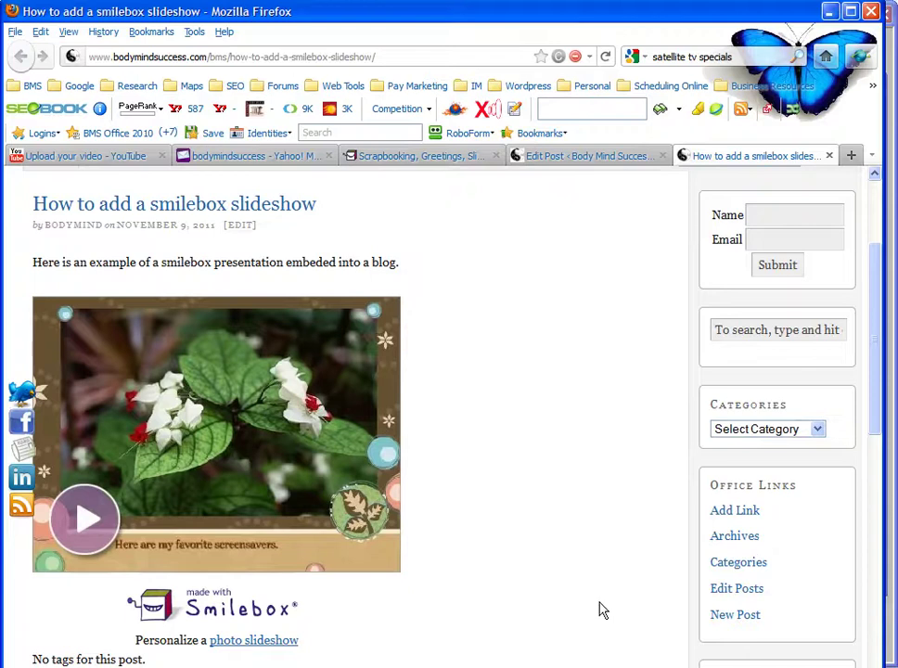
pyautogui.click(97, 531)
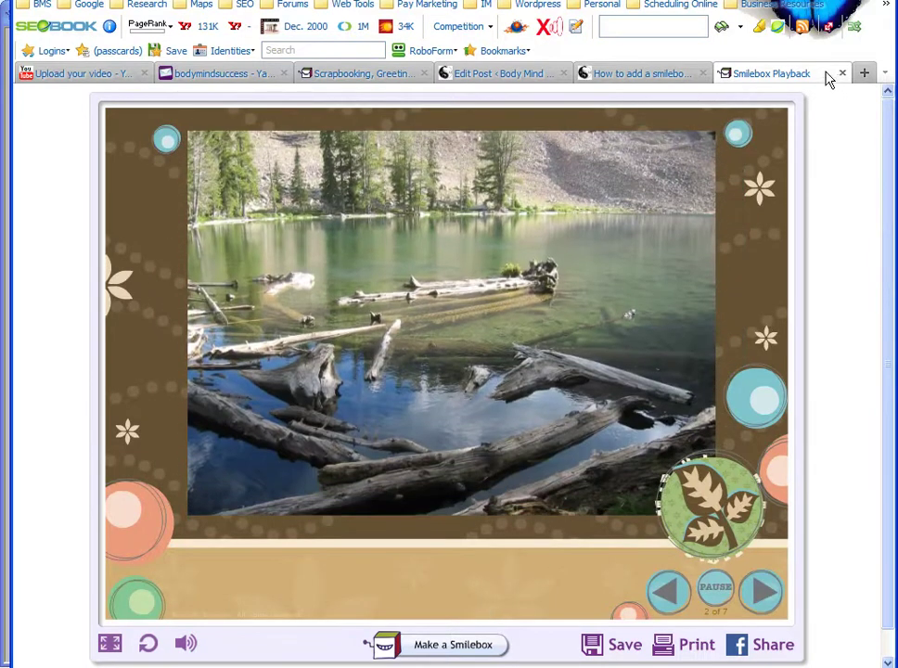
pyautogui.click(841, 74)
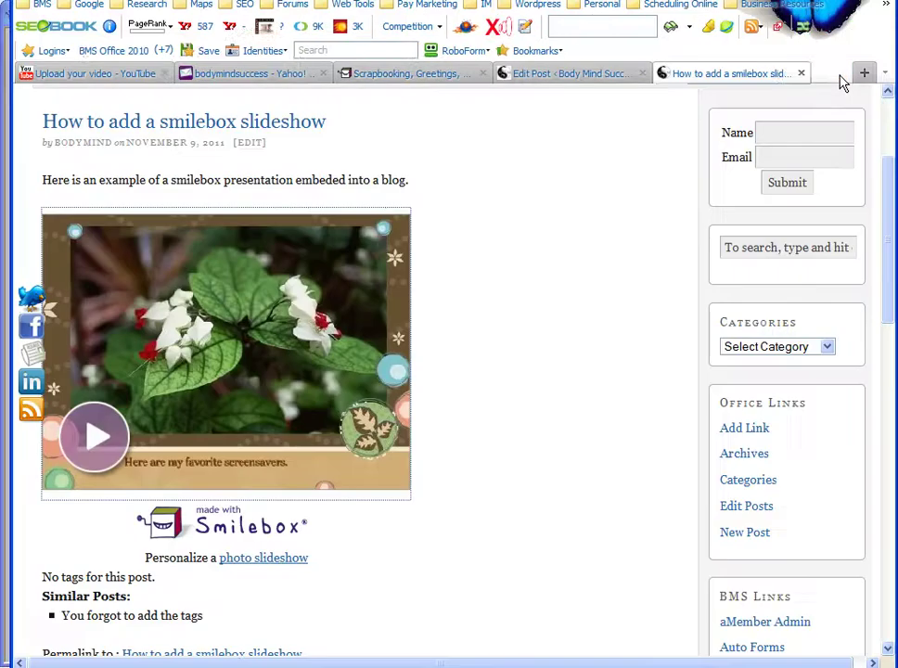